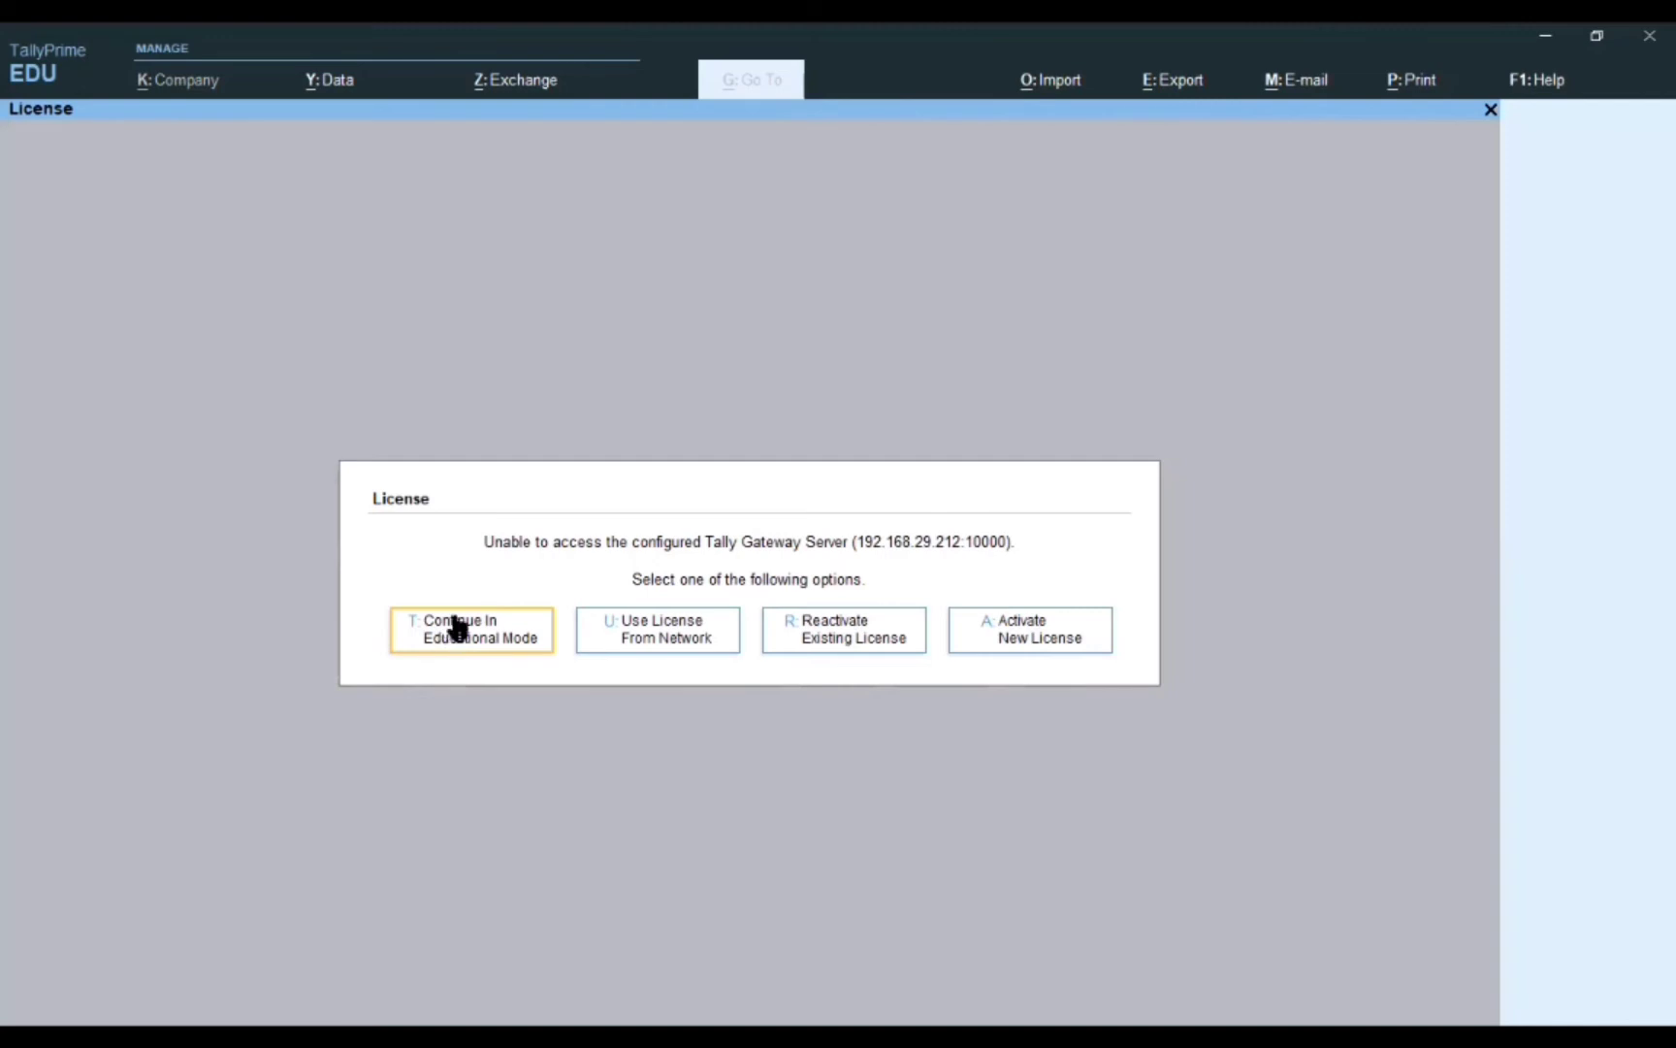
Continue in Educational Mode to reach the company selection.
{"action": "left_click", "coordinate": [453, 628]}
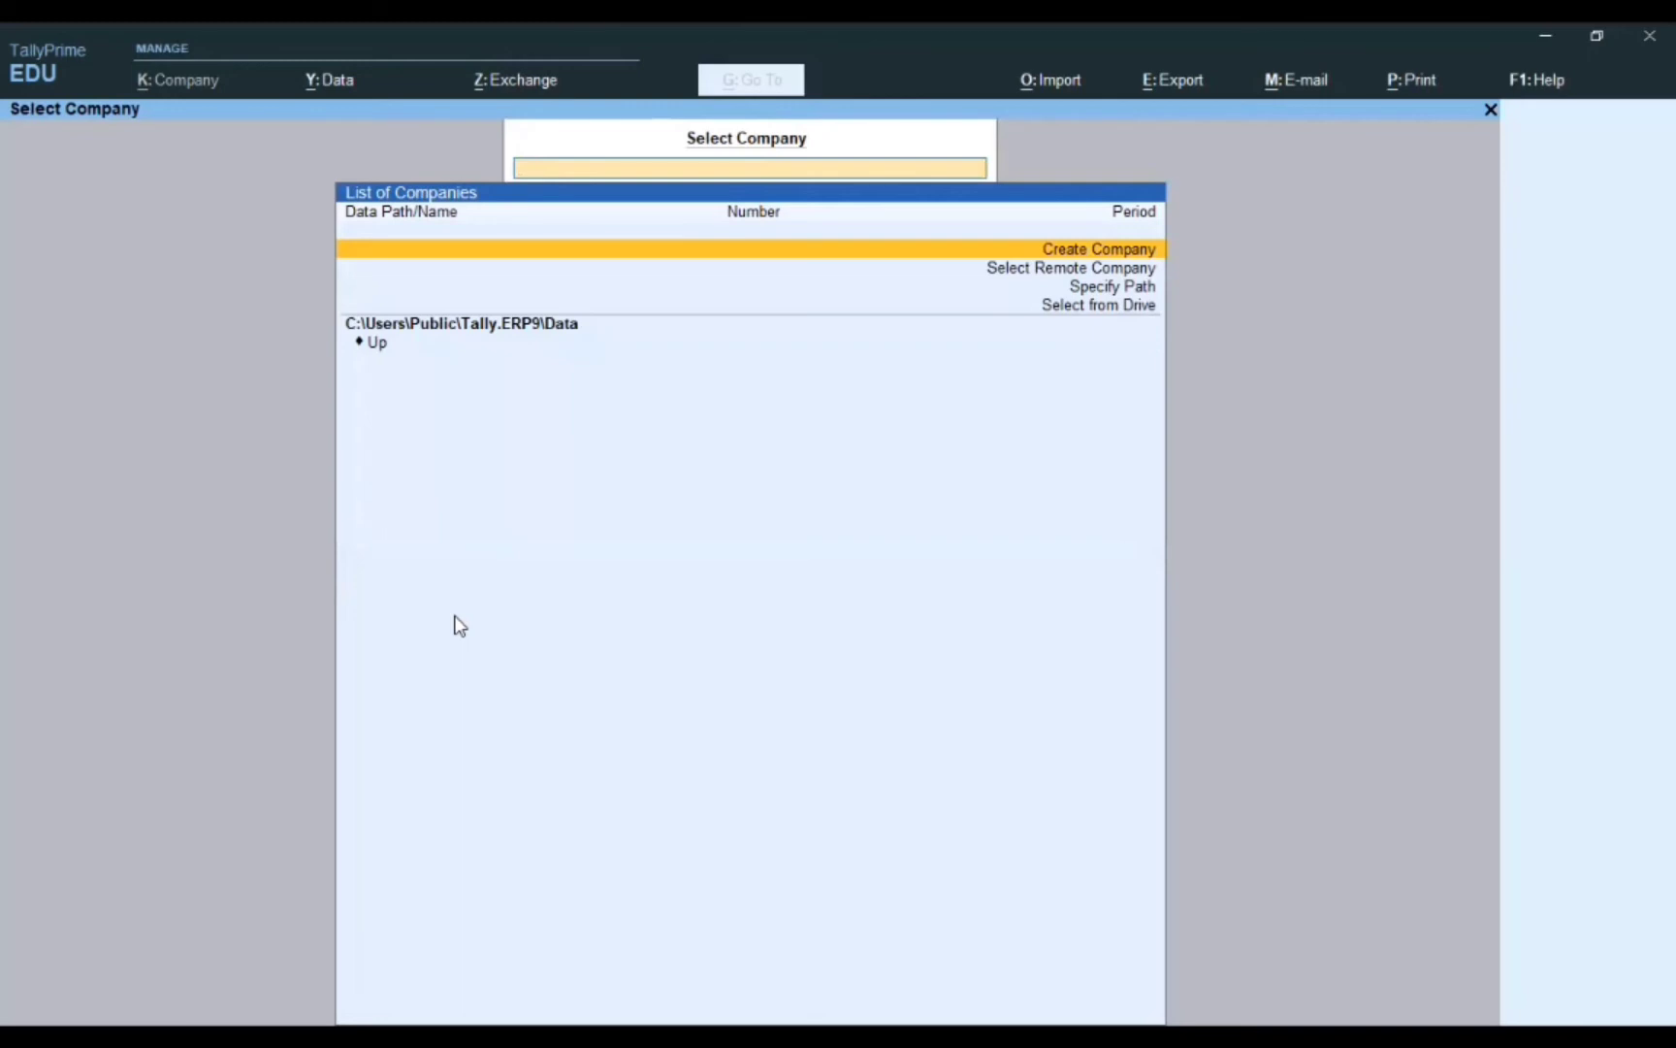
Open the Select Remote Company login for a Tally.NET user and return to the company list without signing in.
{"action": "key", "text": "Down"}
{"action": "key", "text": "Up"}
{"action": "key", "text": "Down"}
{"action": "key", "text": "Down"}
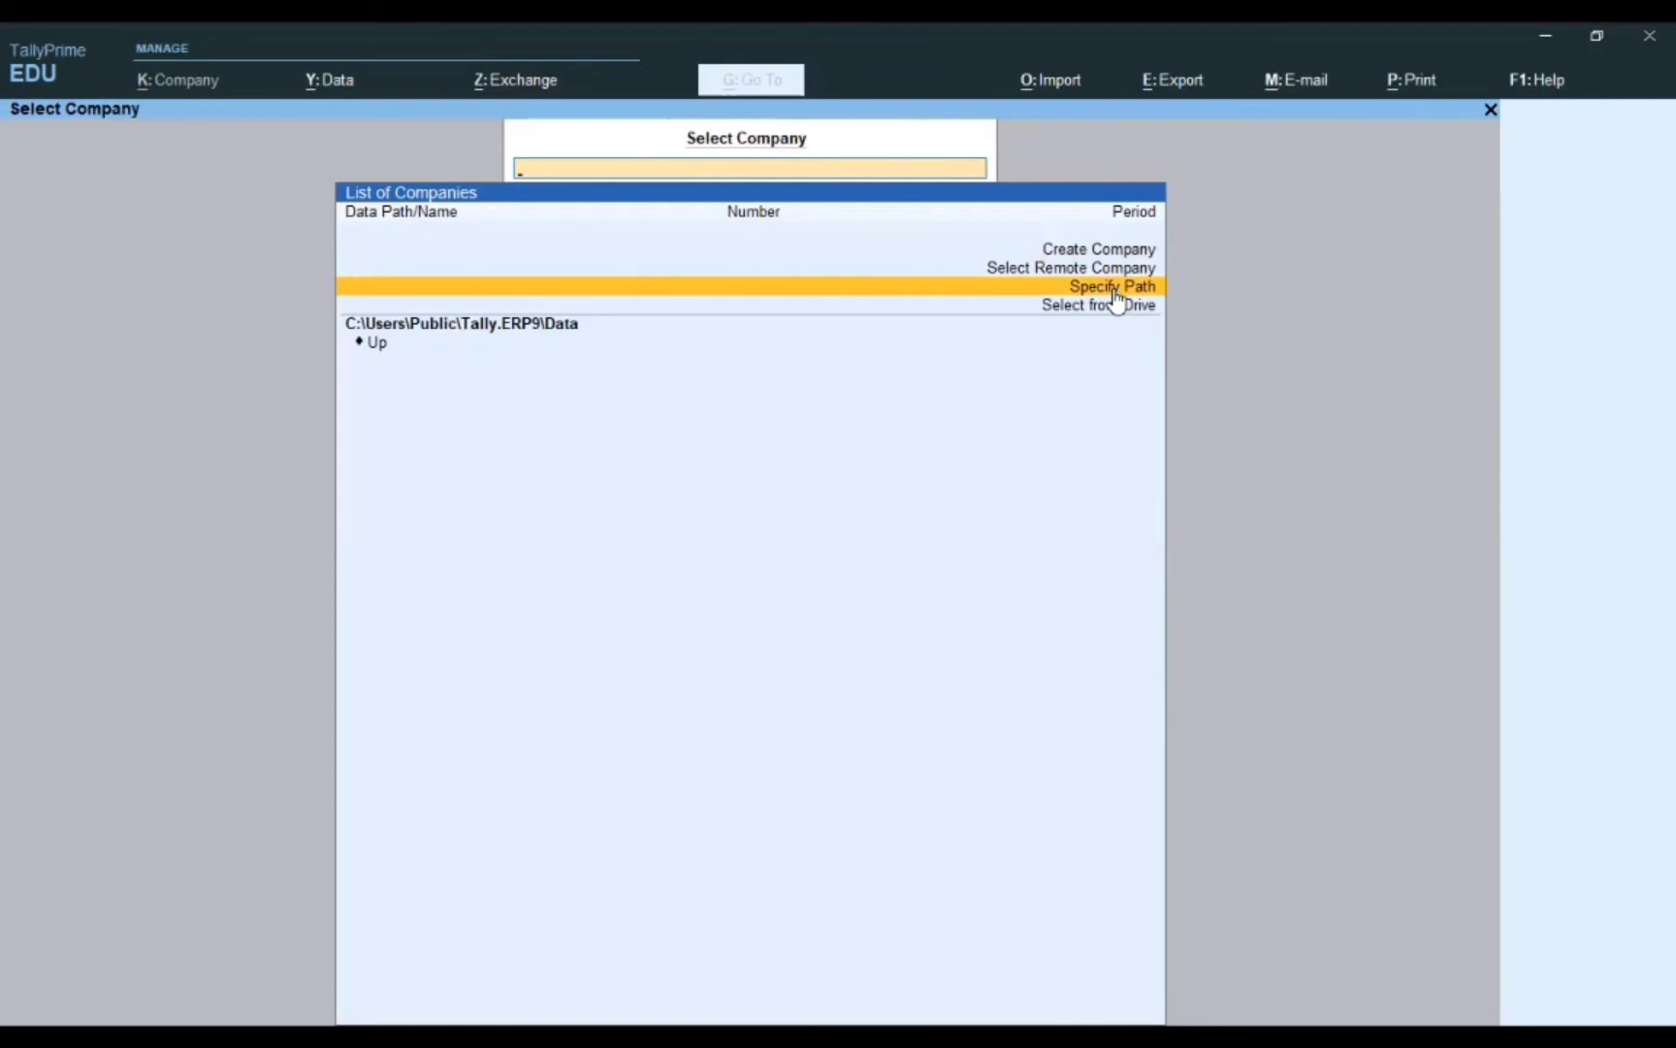
{"action": "key", "text": "Up"}
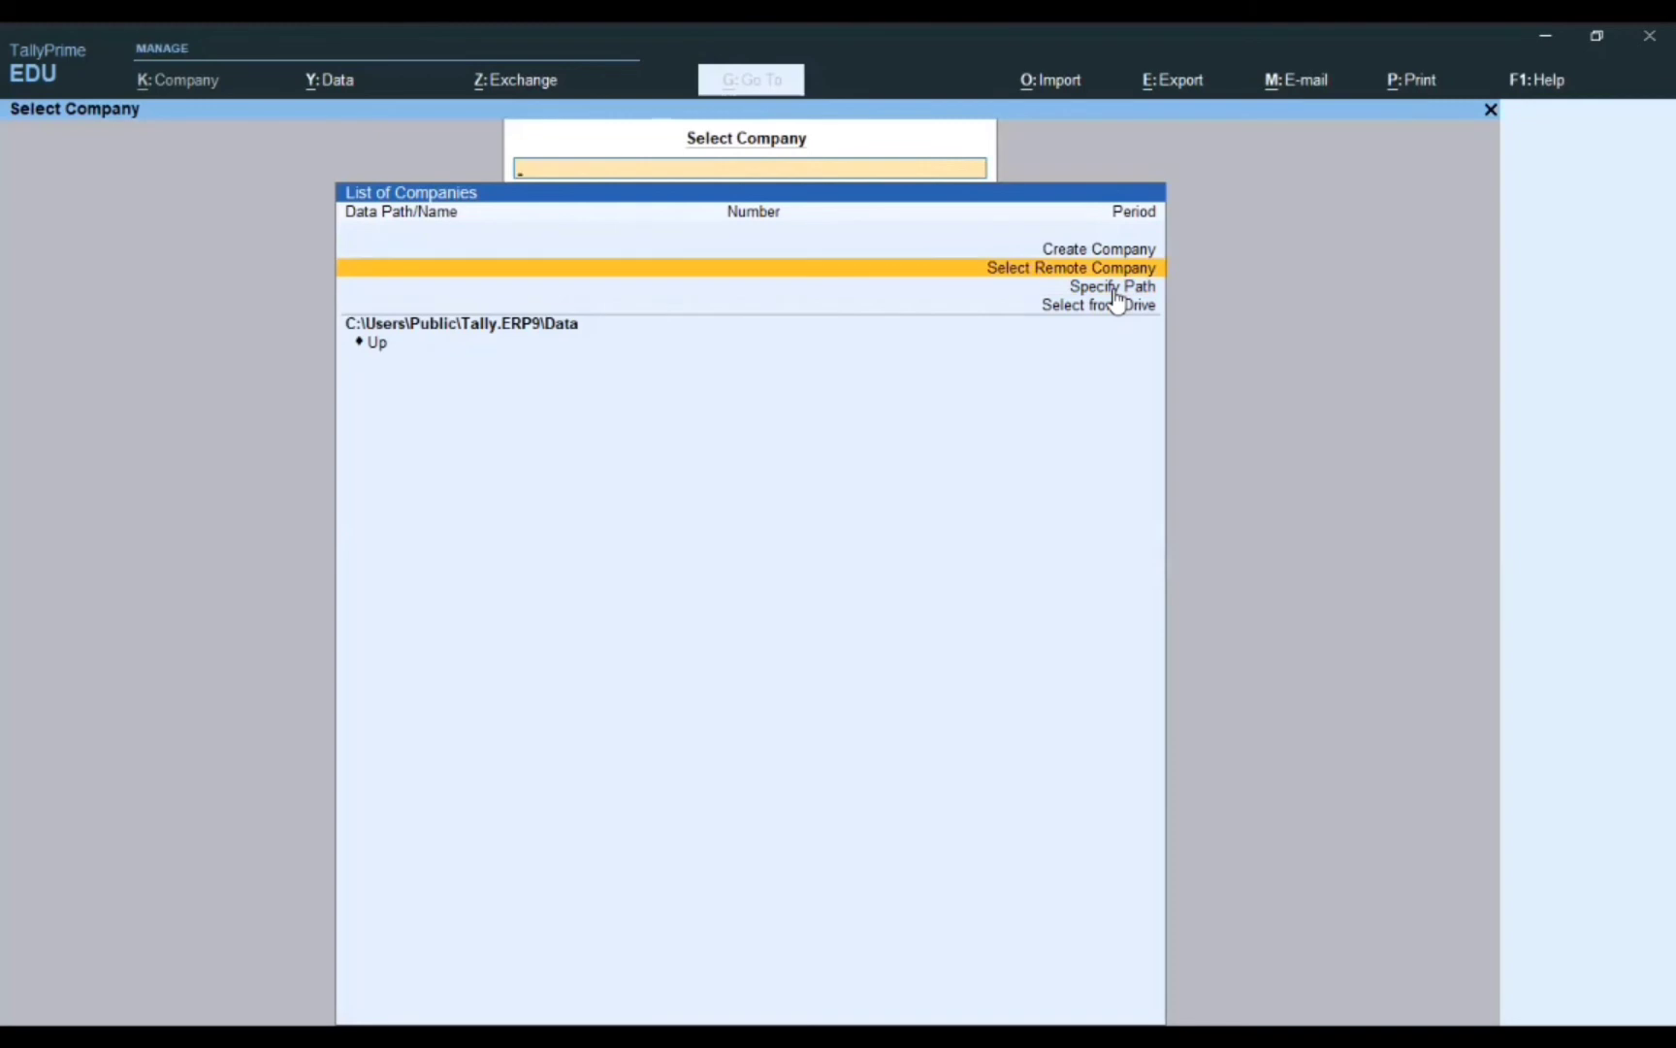
{"action": "key", "text": "Return"}
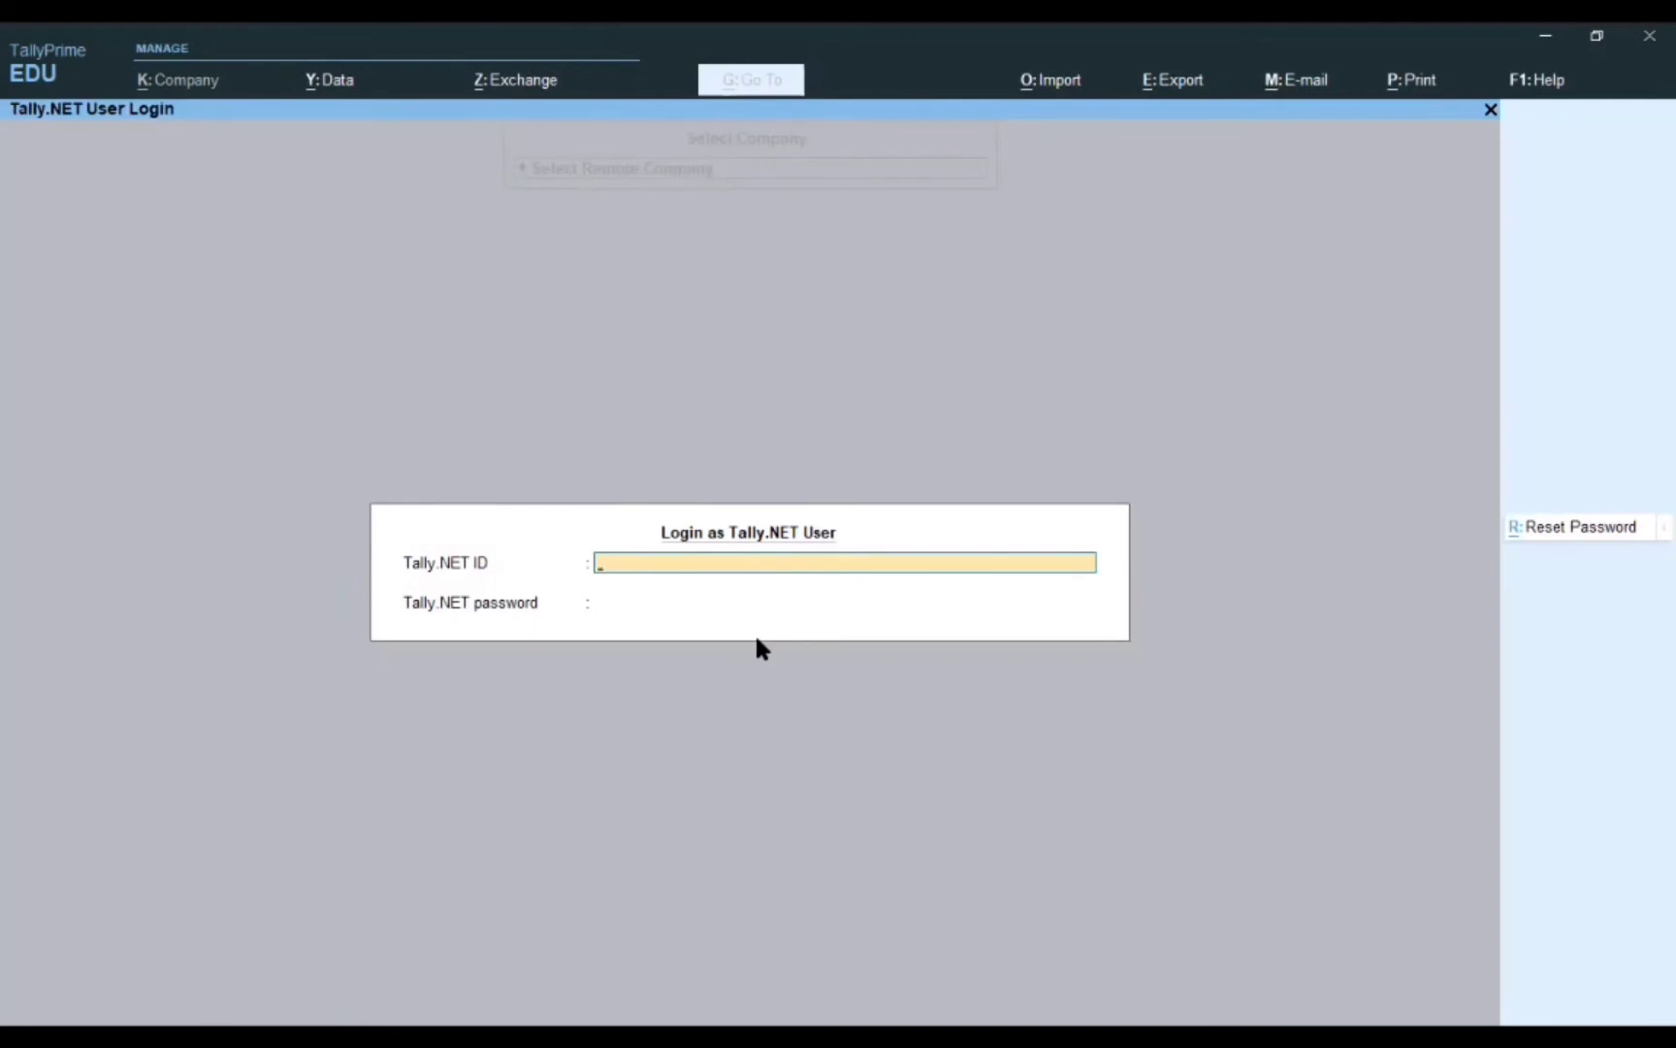
{"action": "key", "text": "Escape"}
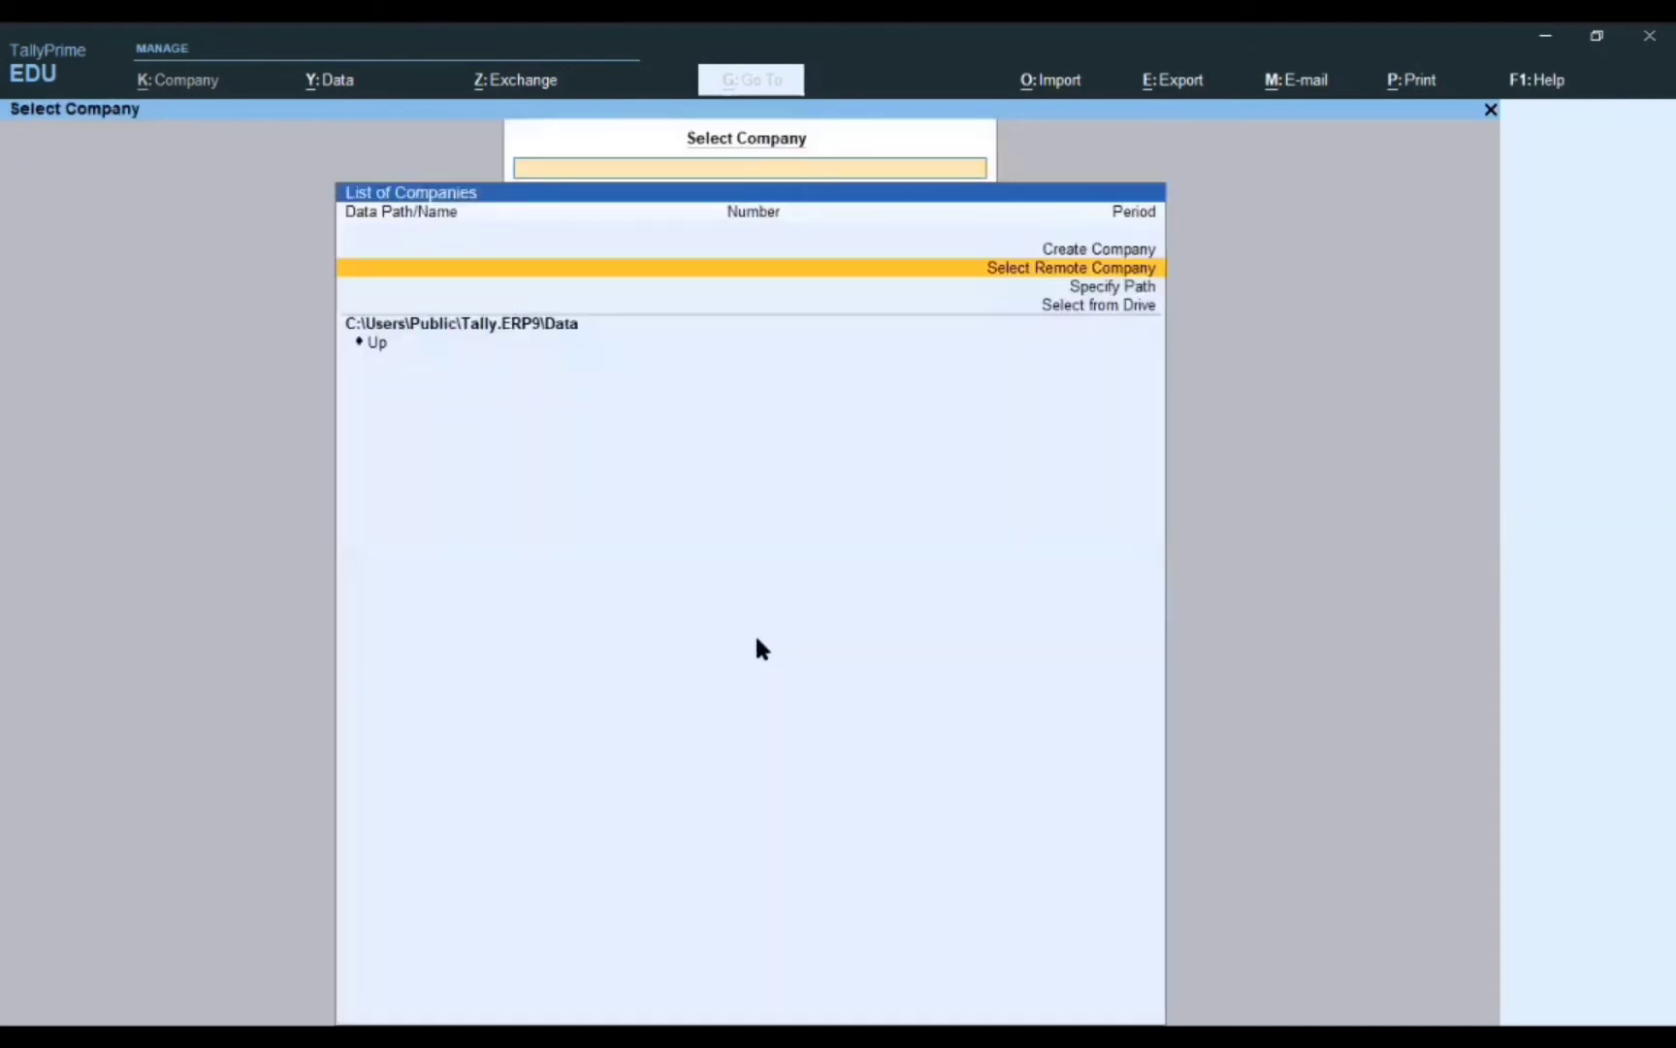
Open the Specify Path prompt for a company folder and return to the company list without entering a path.
{"action": "key", "text": "Up"}
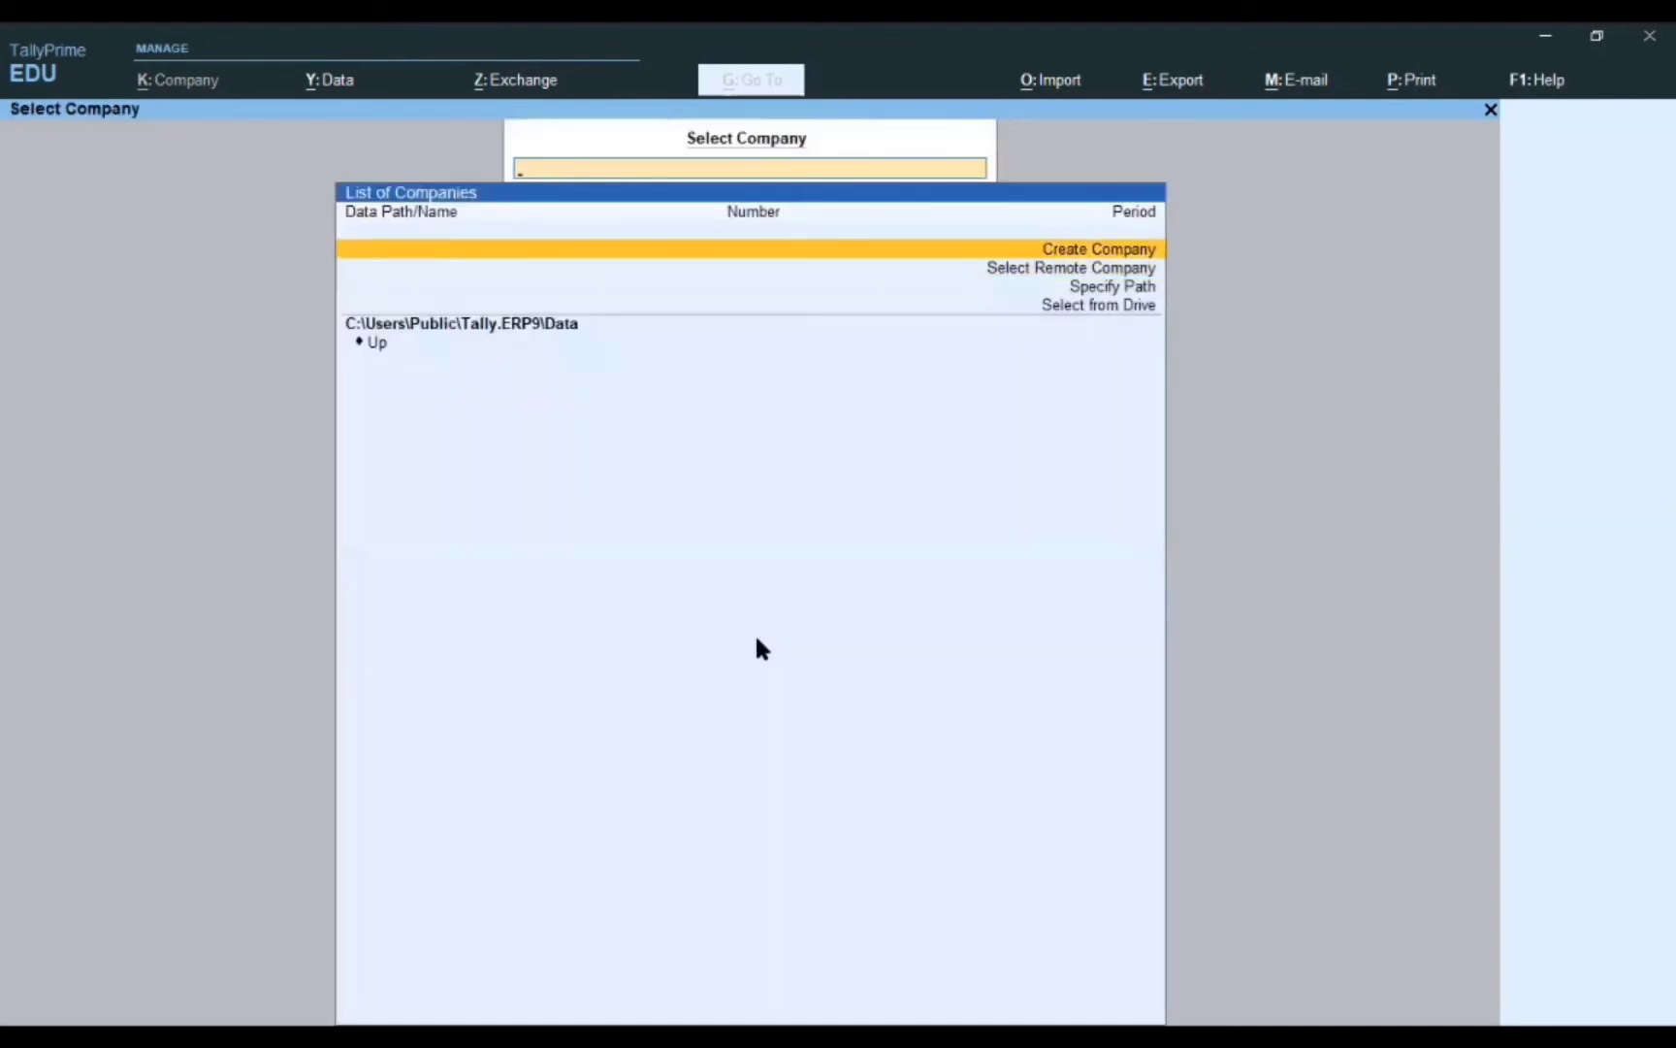
{"action": "key", "text": "Down"}
{"action": "key", "text": "Down"}
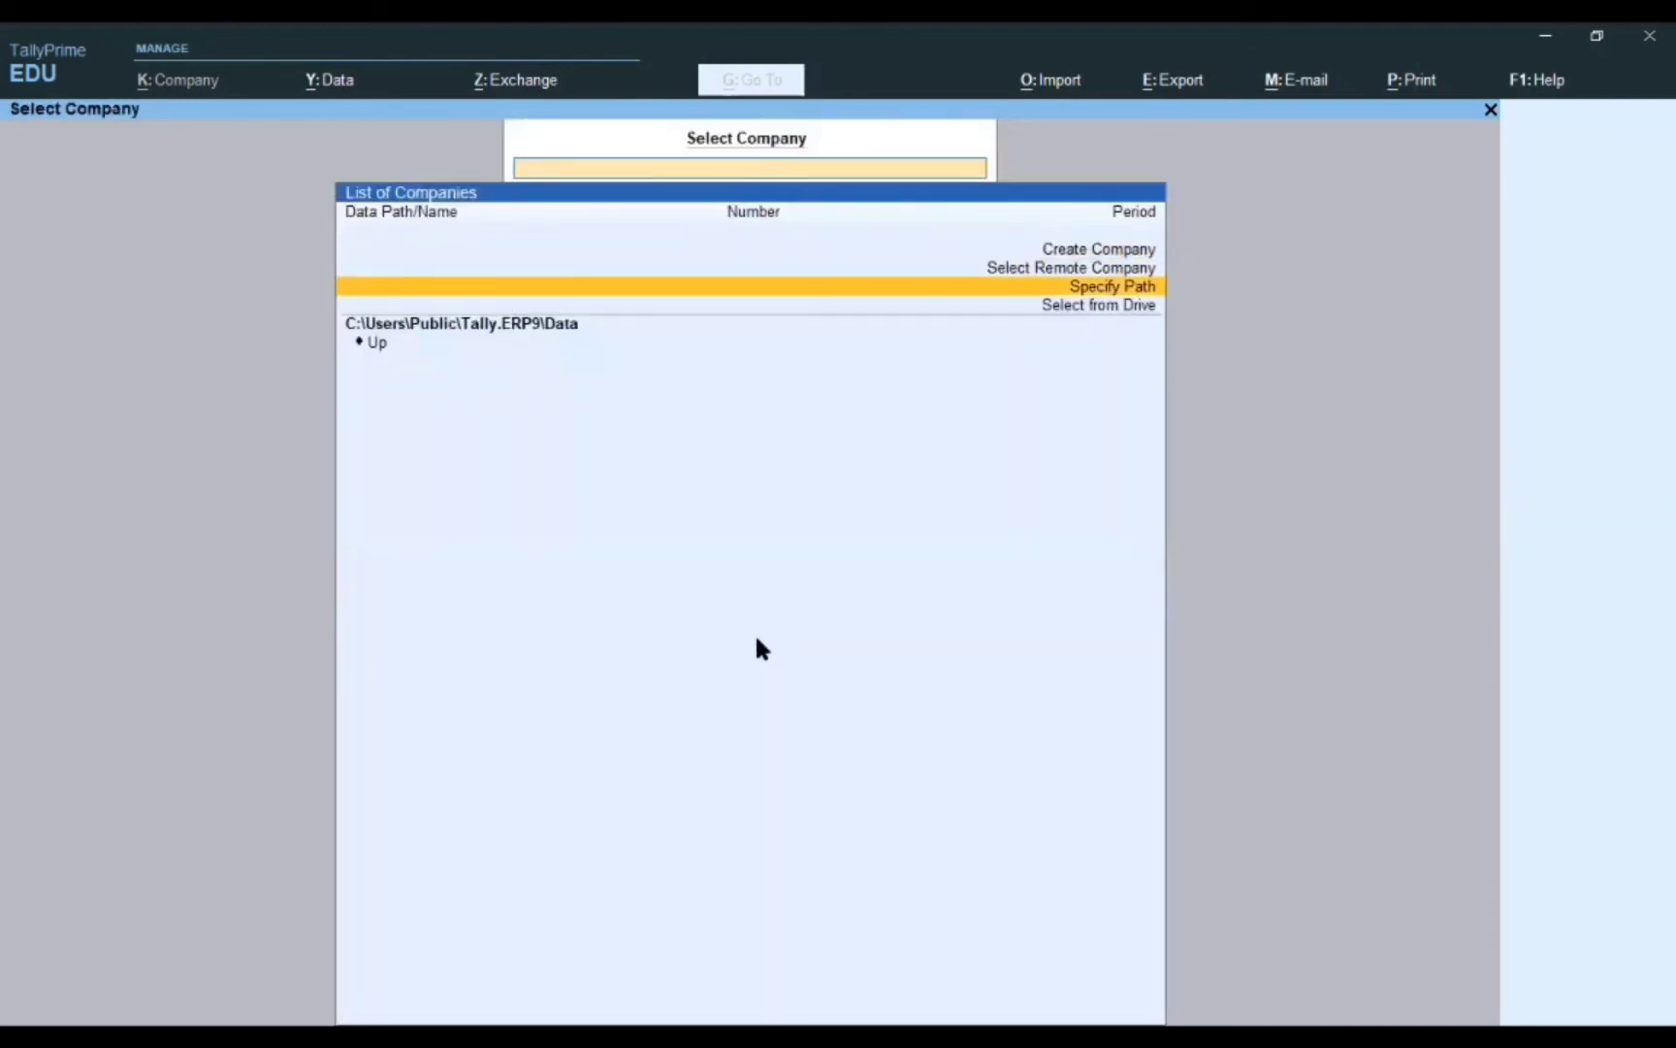
{"action": "key", "text": "Return"}
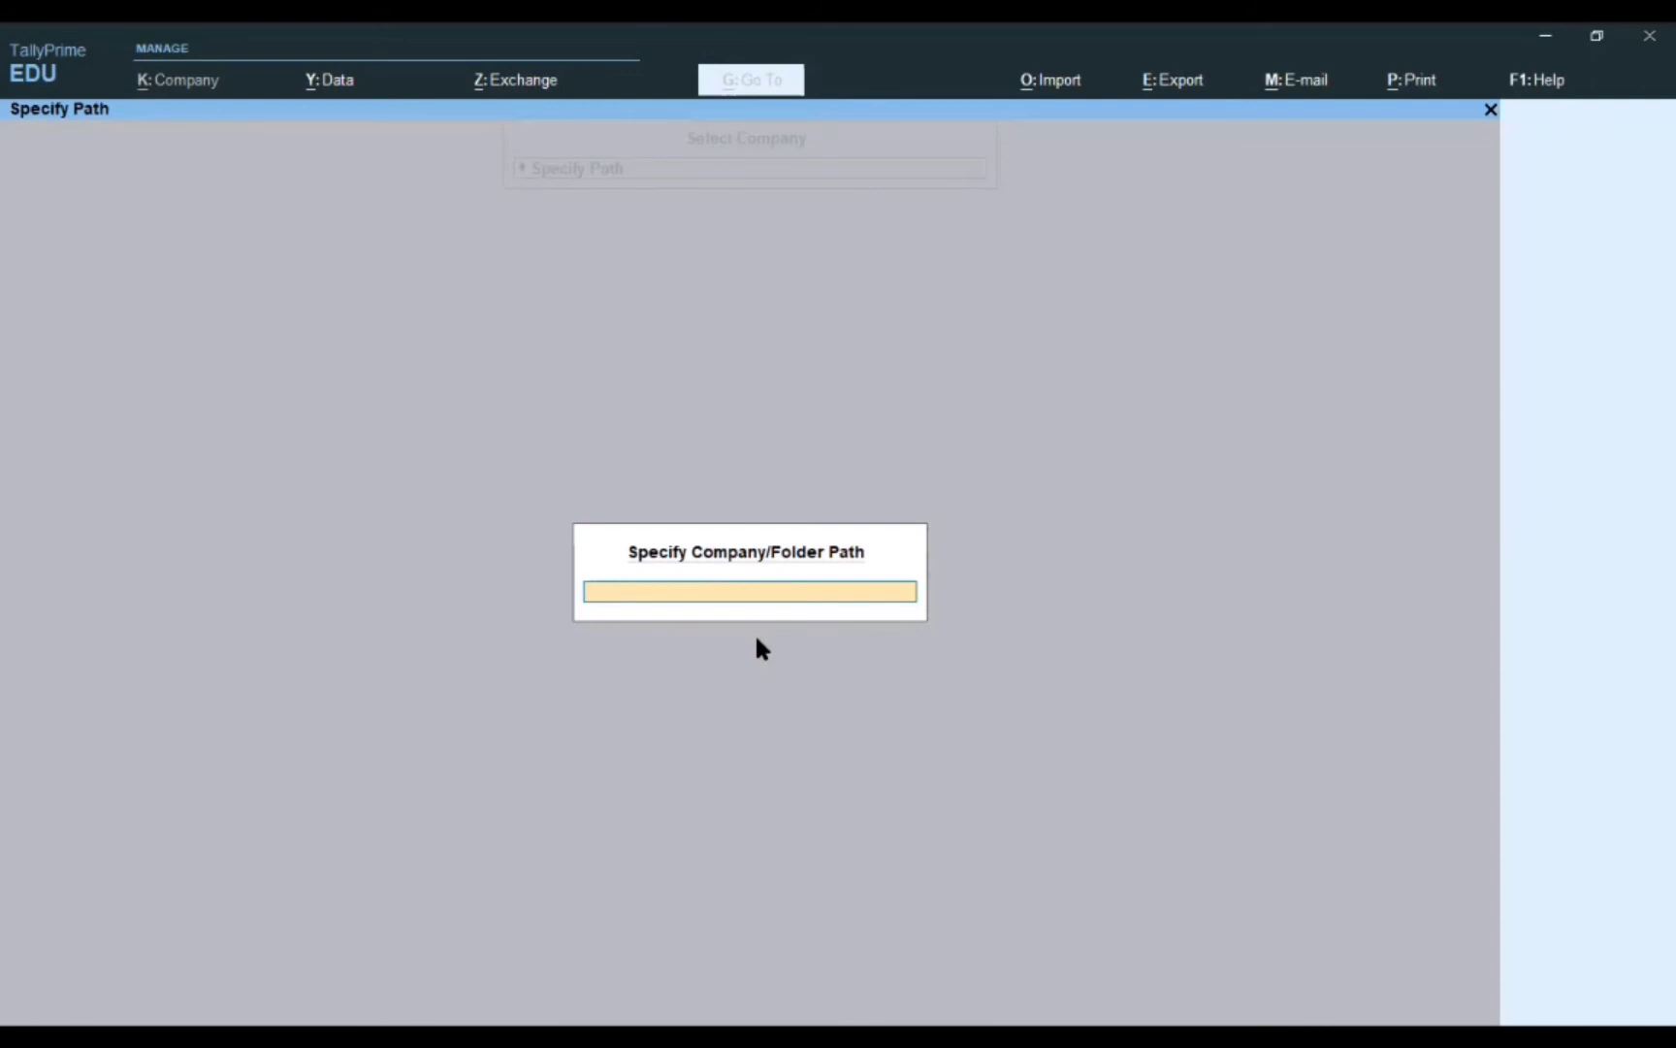
{"action": "key", "text": "Escape"}
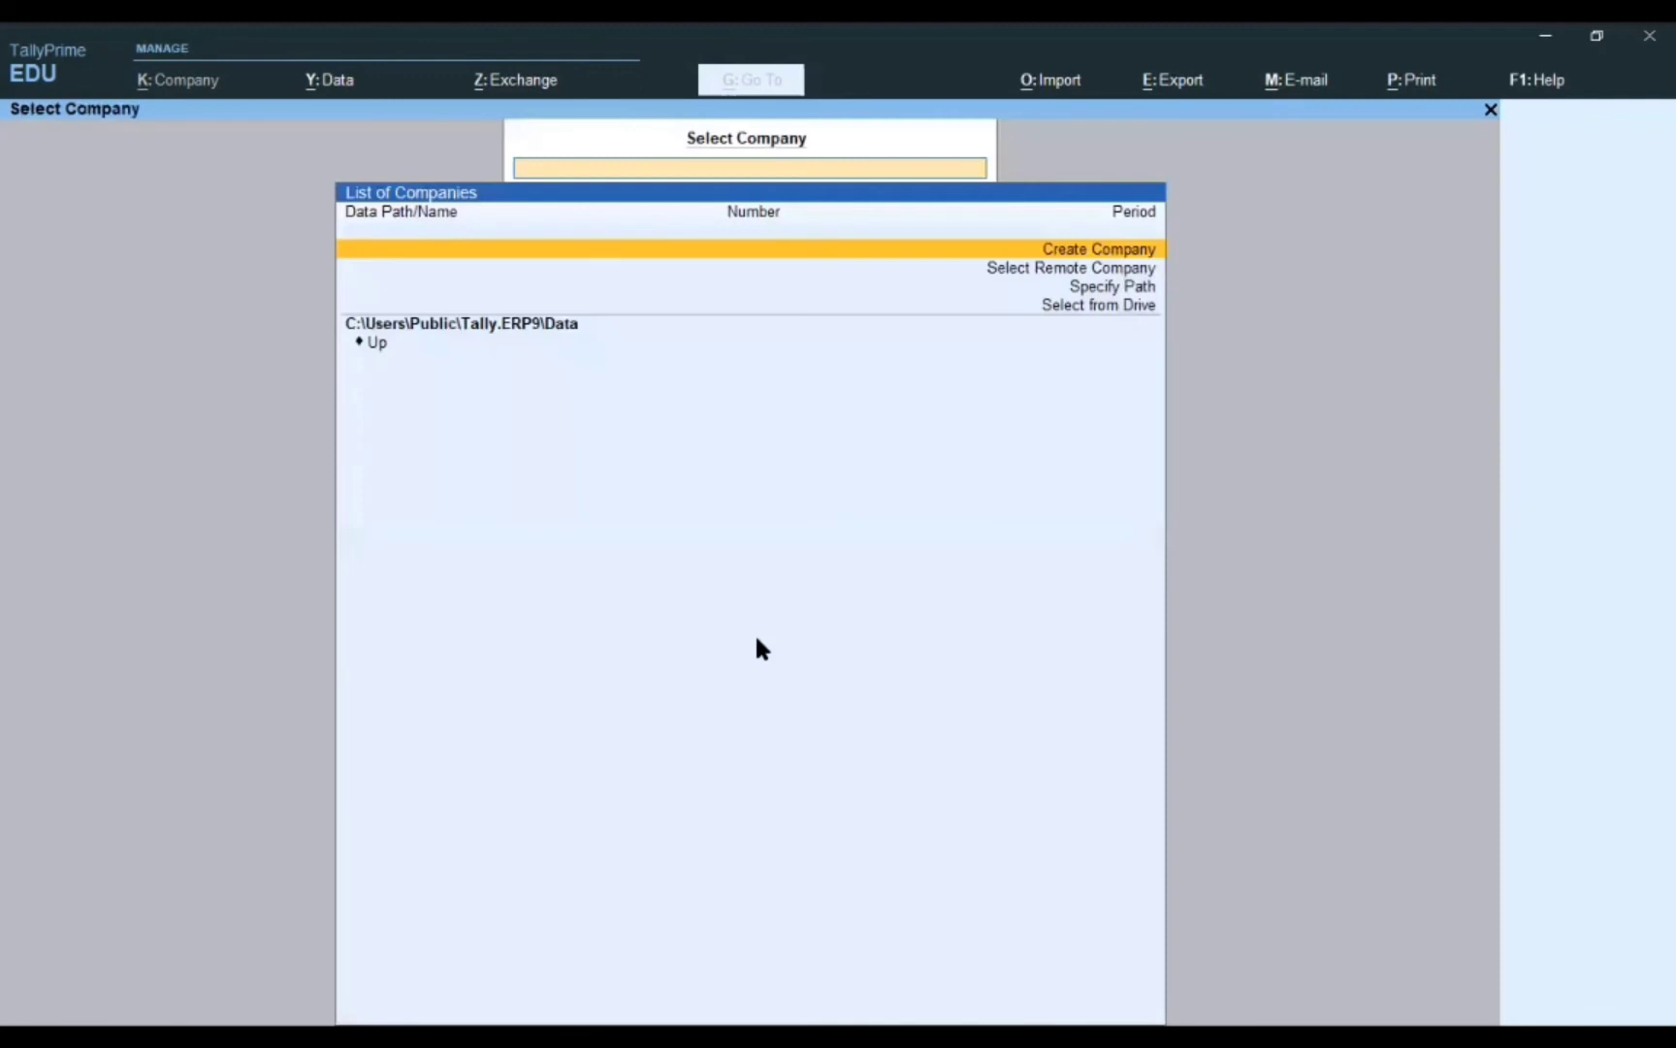
Use Select from Drive to list the computer's drives and folders as company data locations.
{"action": "key", "text": "Down"}
{"action": "key", "text": "Down"}
{"action": "key", "text": "Down"}
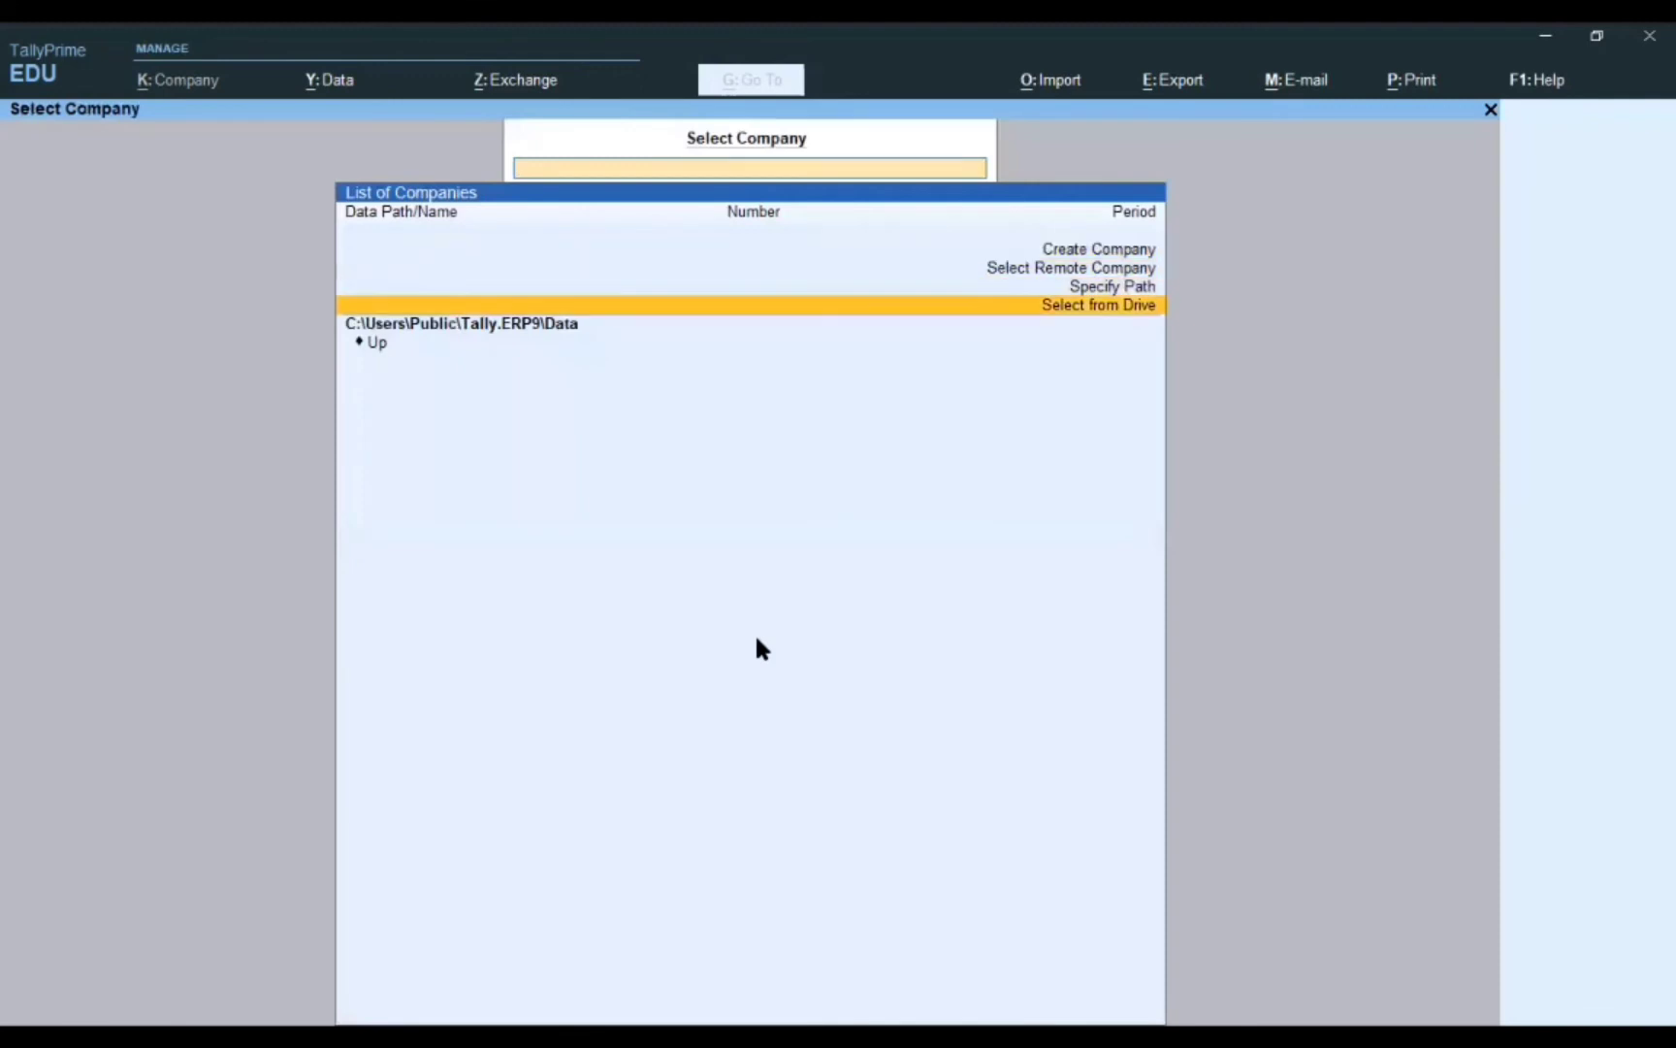
{"action": "key", "text": "Return"}
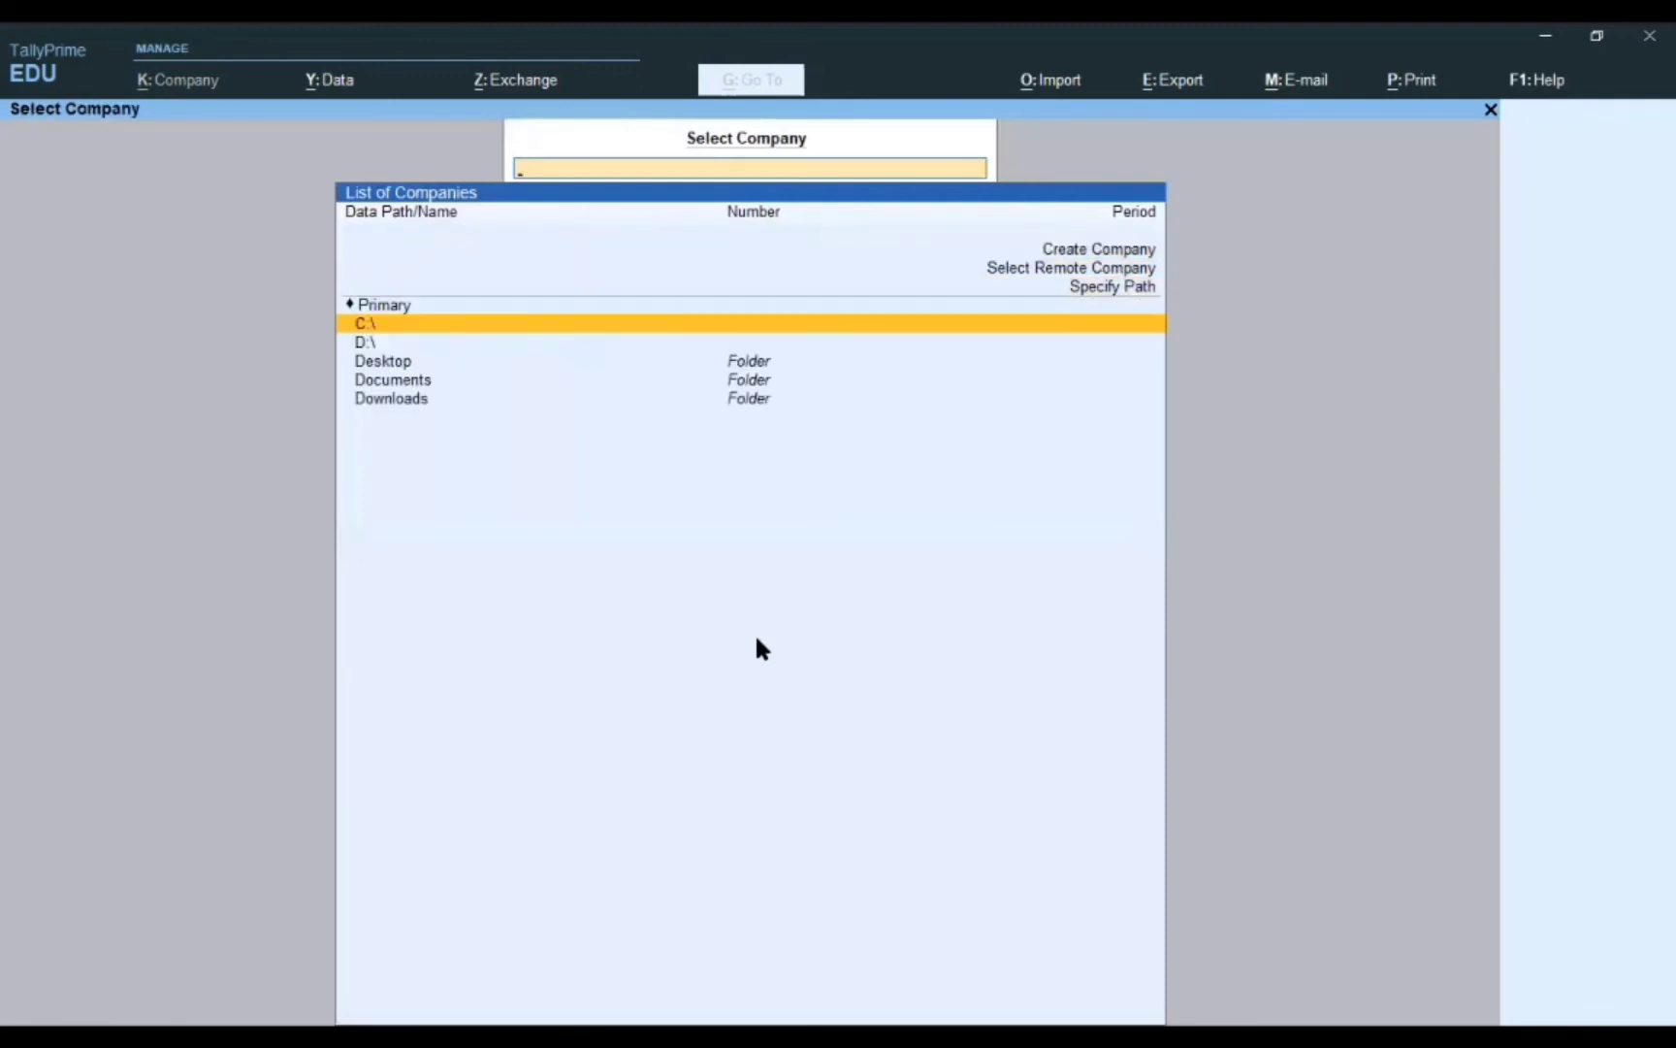
Examine the drives and folders available as company locations, ending on the Create Company option.
{"action": "key", "text": "Down"}
{"action": "key", "text": "Down"}
{"action": "key", "text": "Down"}
{"action": "key", "text": "Down"}
{"action": "key", "text": "Up"}
{"action": "key", "text": "Up"}
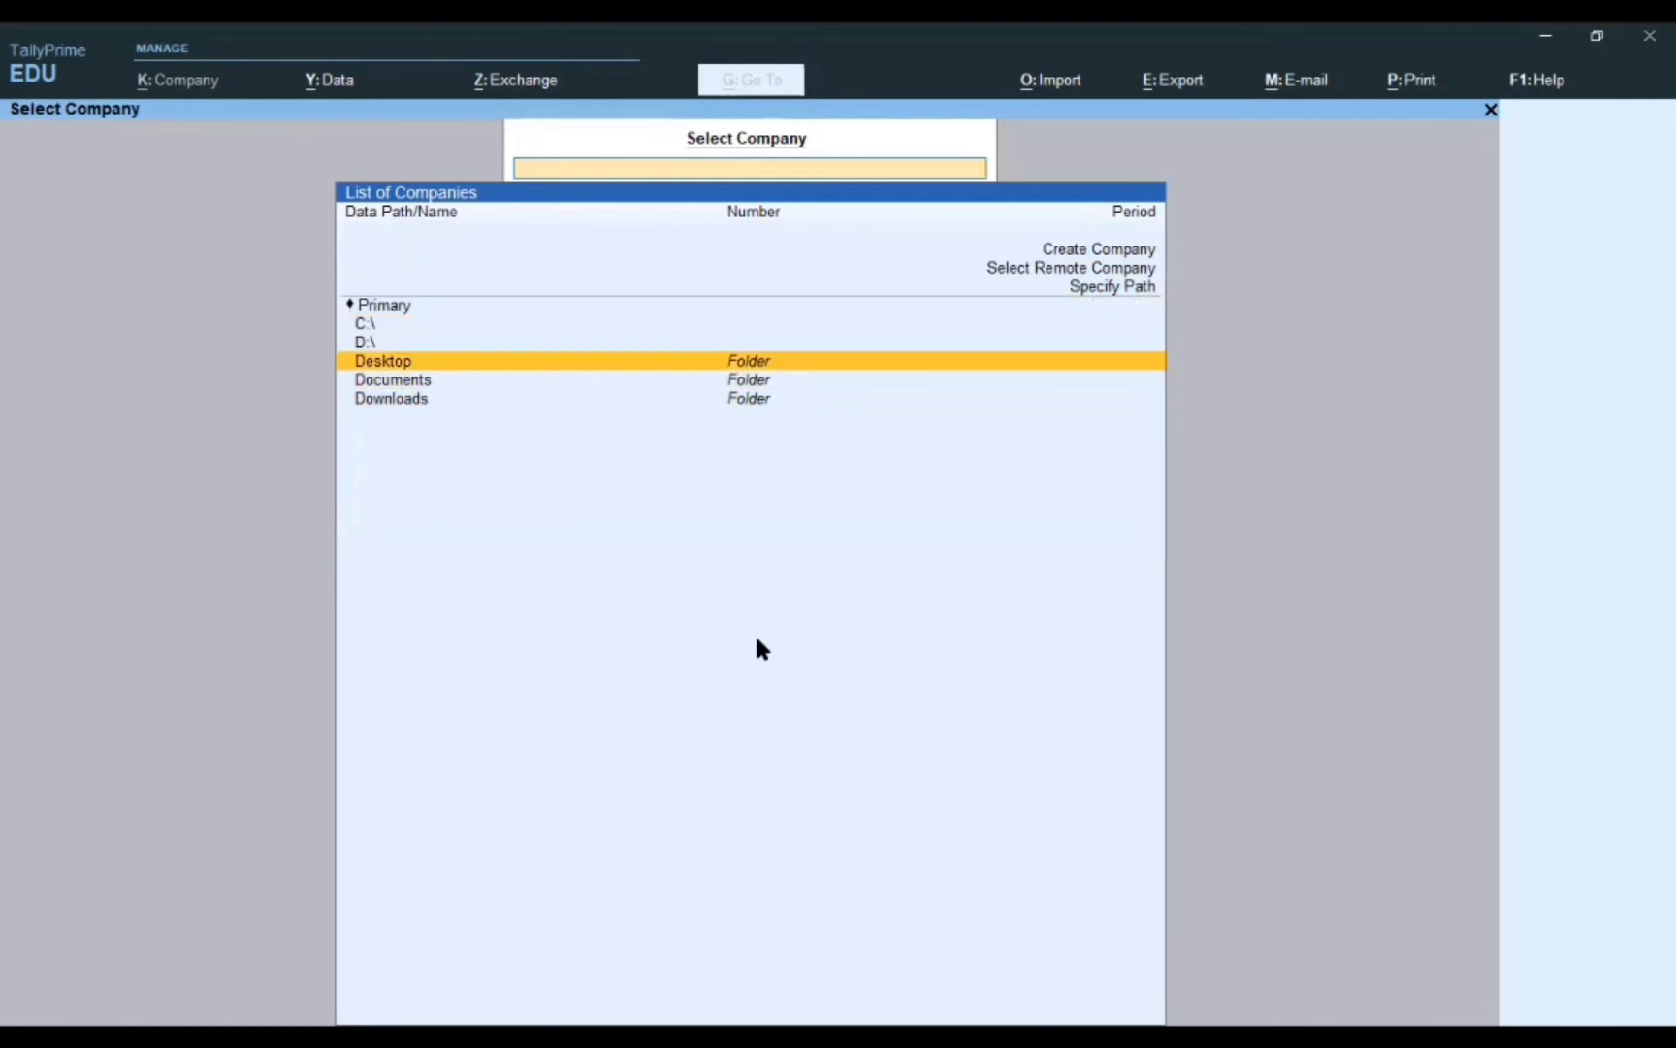
{"action": "key", "text": "Up"}
{"action": "key", "text": "Down"}
{"action": "key", "text": "Down"}
{"action": "key", "text": "Down"}
{"action": "key", "text": "Up"}
{"action": "key", "text": "Up"}
{"action": "key", "text": "Up"}
{"action": "key", "text": "Up"}
{"action": "key", "text": "Up"}
{"action": "key", "text": "Up"}
{"action": "key", "text": "Up"}
{"action": "key", "text": "Up"}
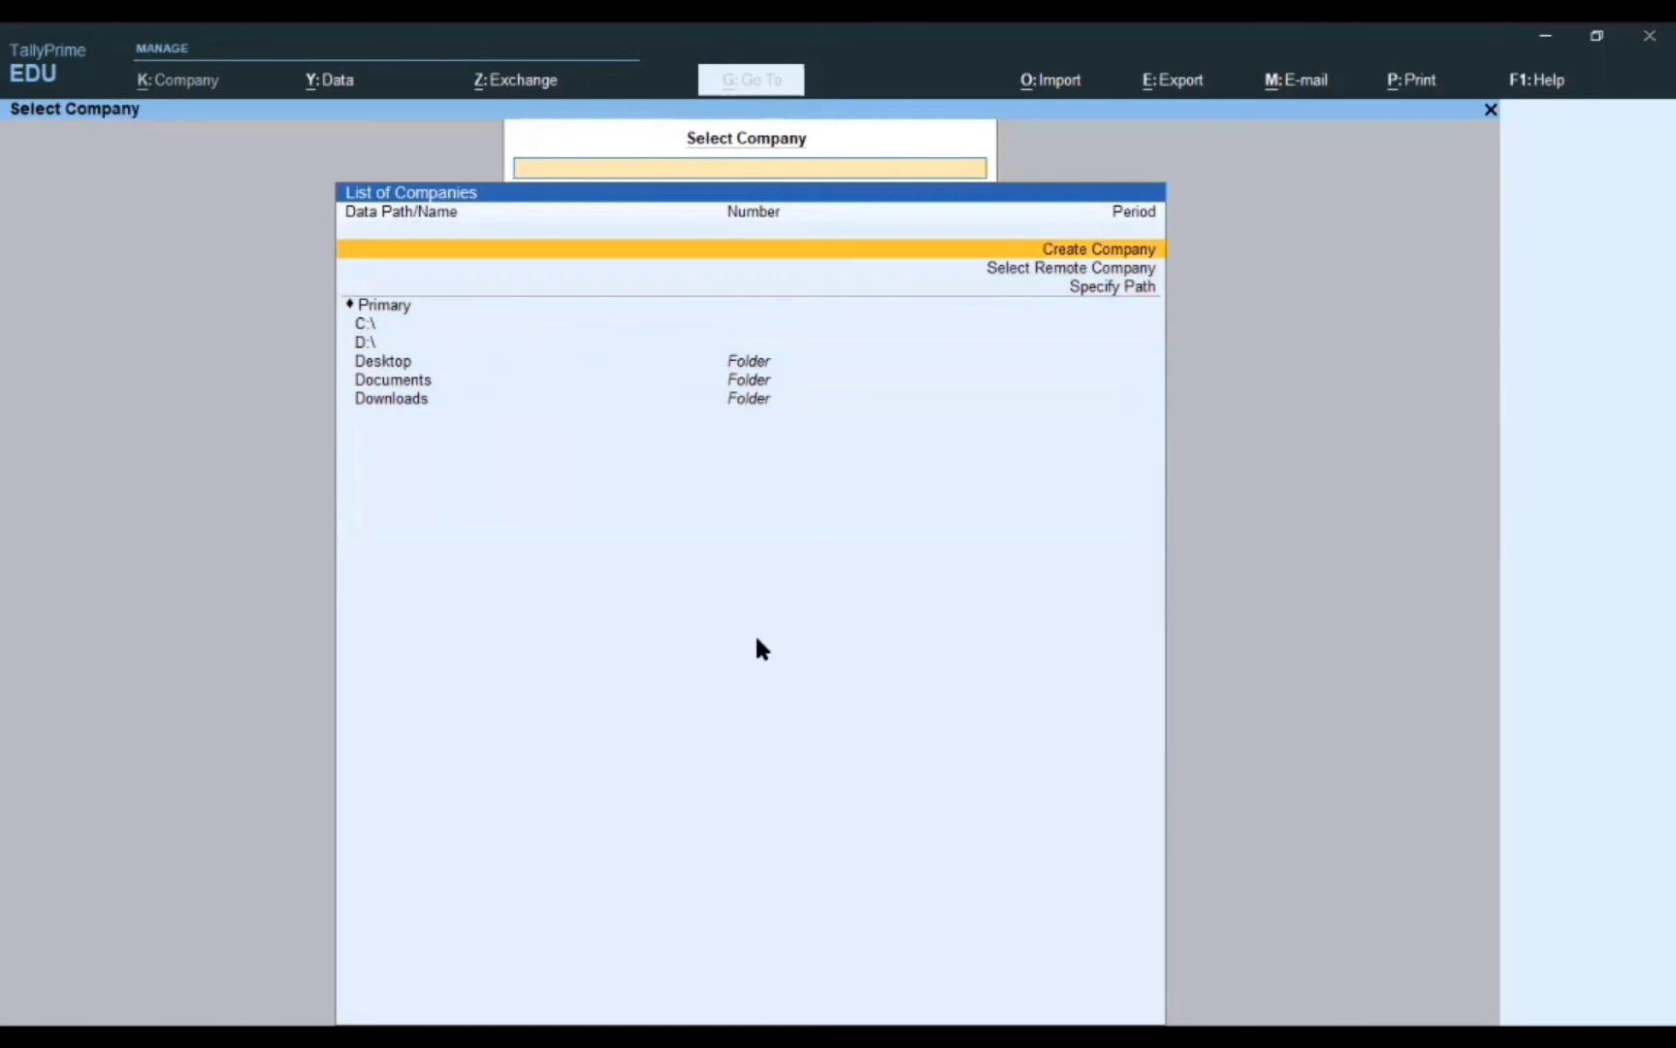